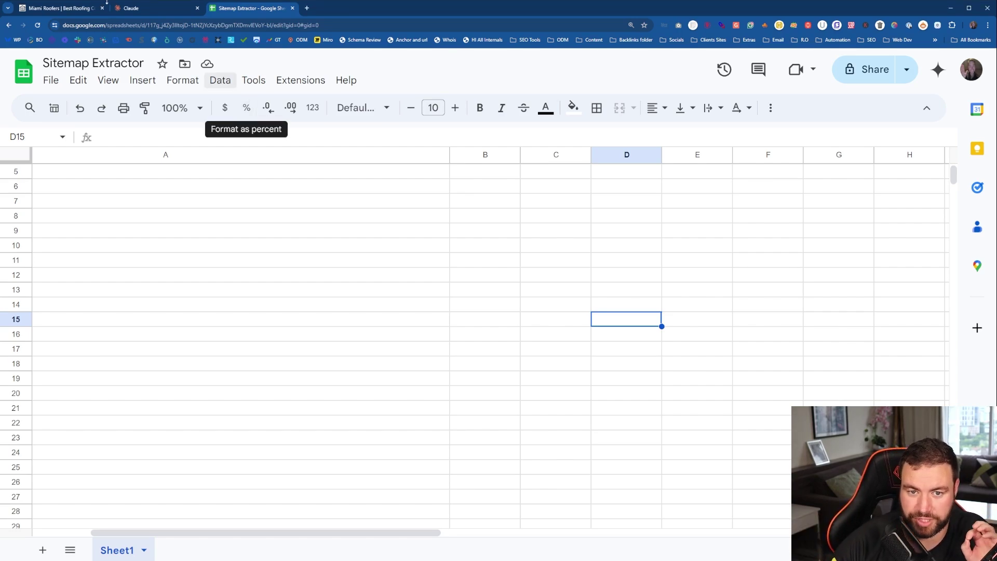
- Load the competitor roofing site's /sitemap.xml to reach its sitemap index
{"action": "left_click", "coordinate": [39, 7]}
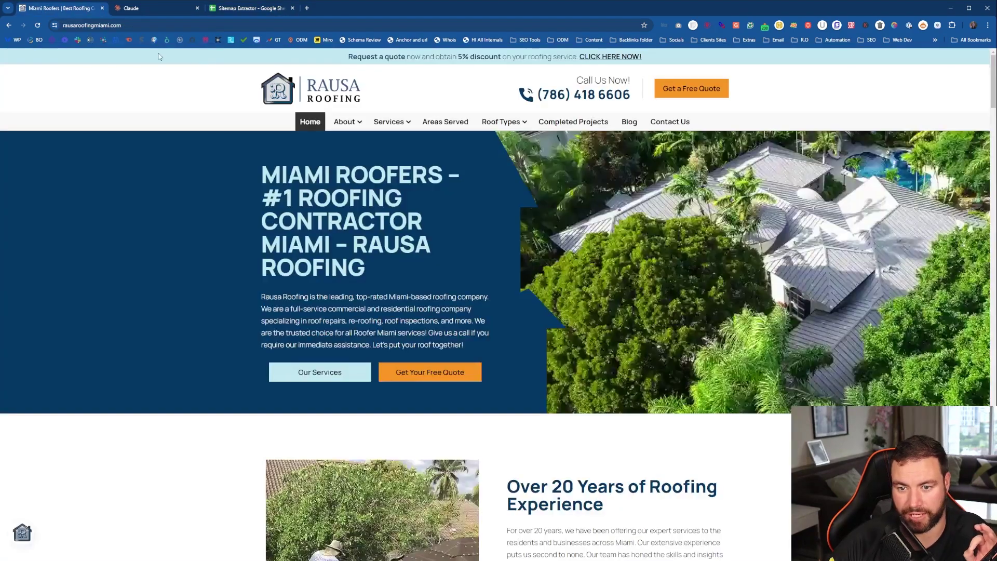
{"action": "left_click", "coordinate": [160, 27]}
{"action": "left_click", "coordinate": [160, 27]}
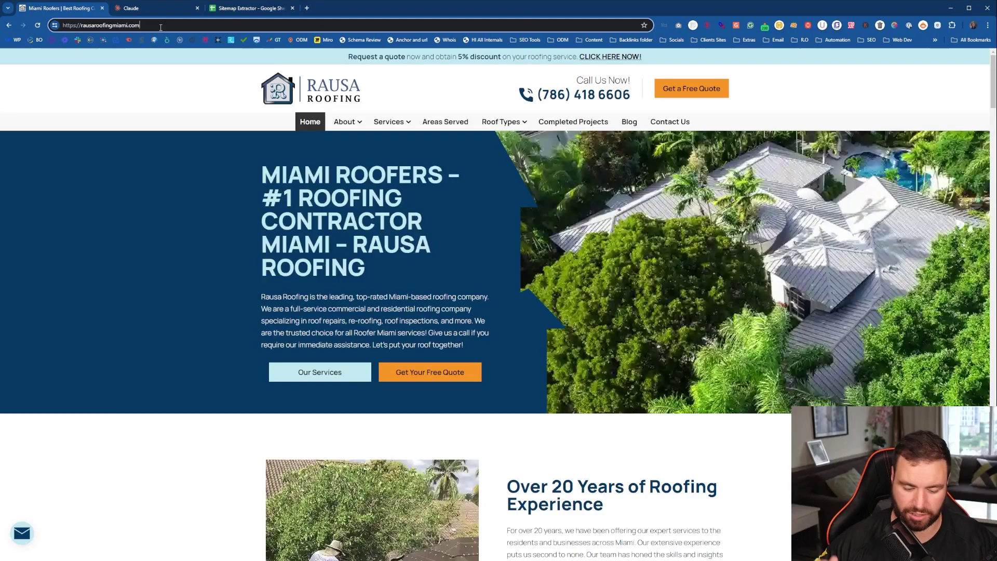
{"action": "type", "text": "/"}
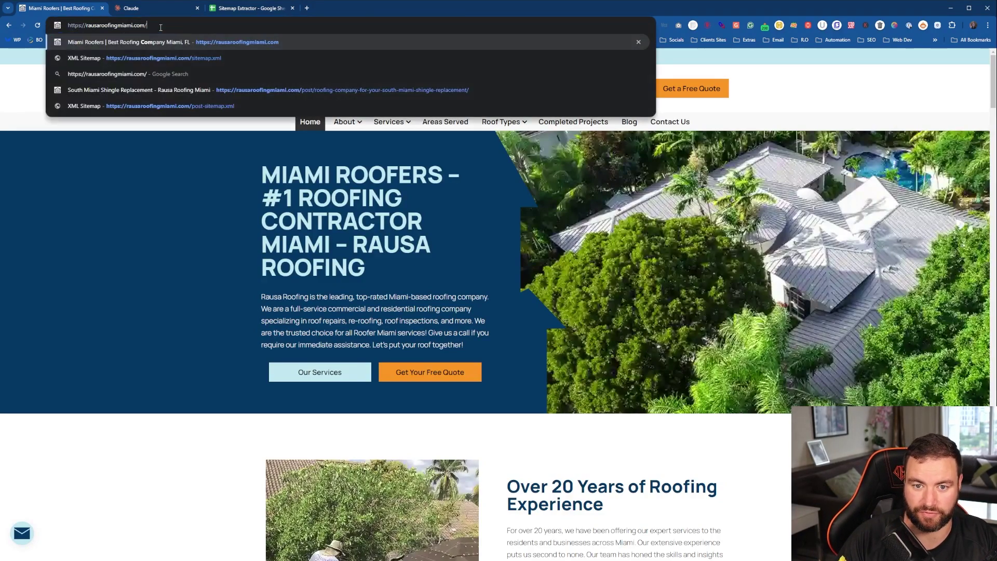
{"action": "type", "text": "sitema"}
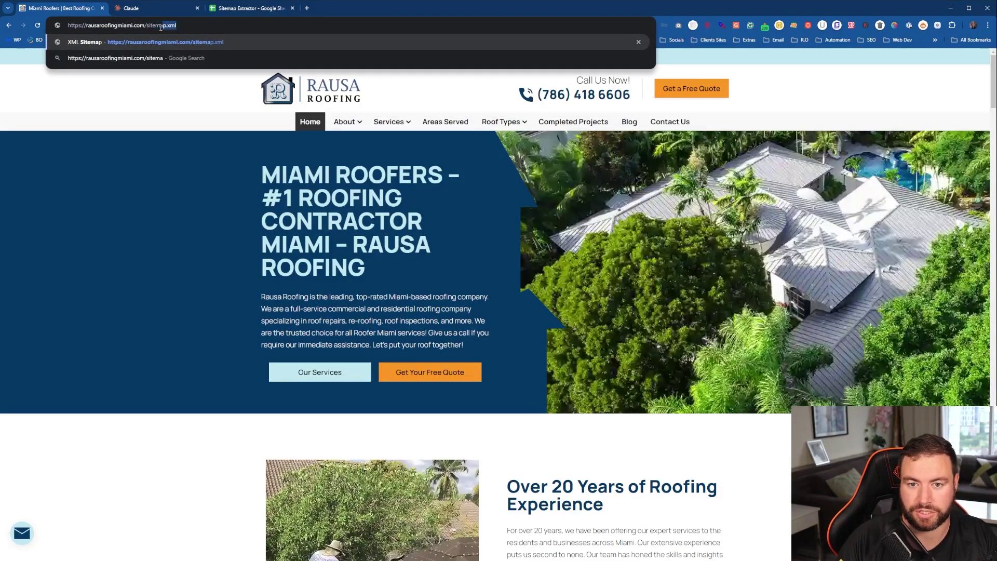
{"action": "type", "text": "p.xml"}
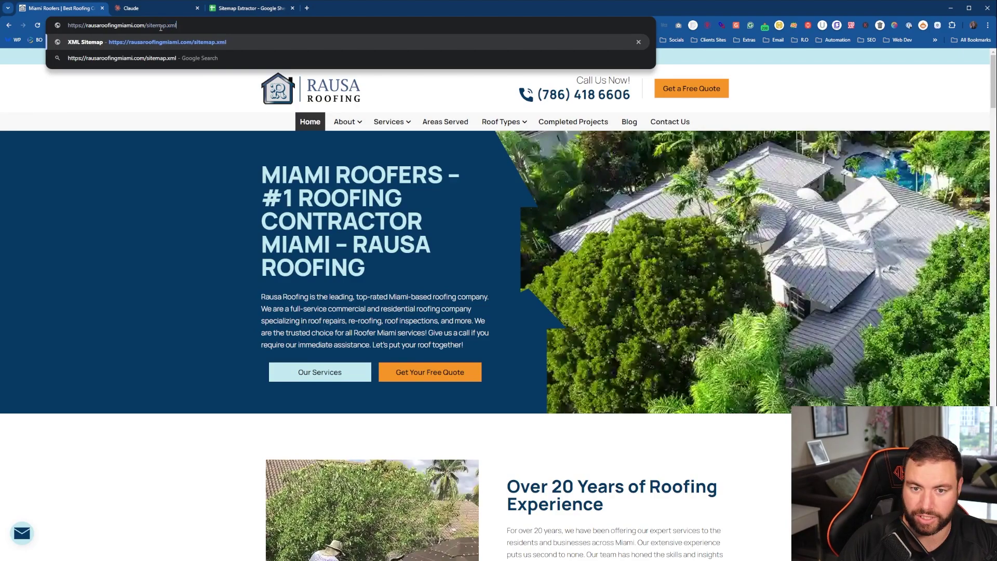
{"action": "key", "text": "Return"}
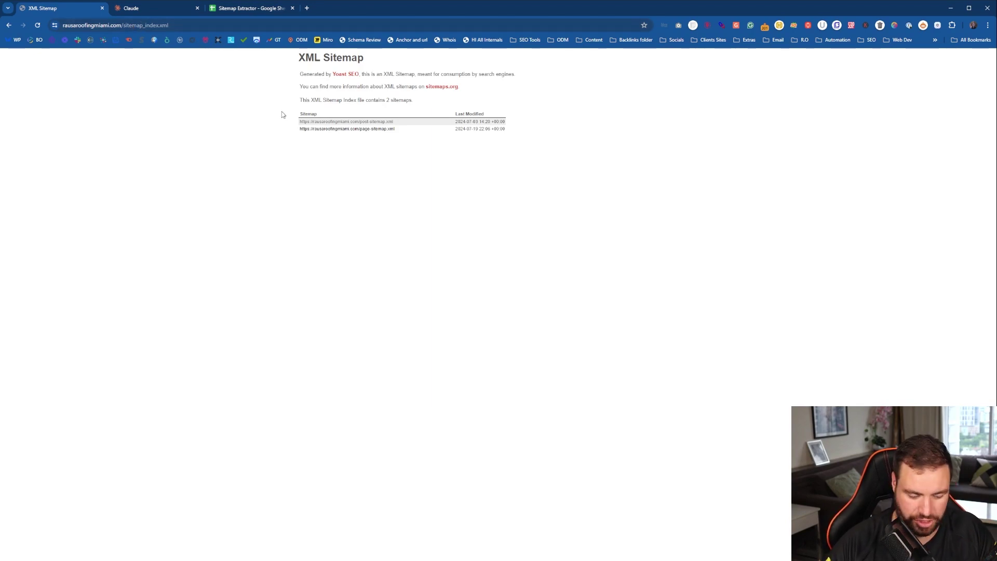
- Open post-sitemap.xml, which lists 22 post URLs, and copy its address
{"action": "scroll", "coordinate": [279, 114], "scroll_direction": "up", "scroll_amount": 2}
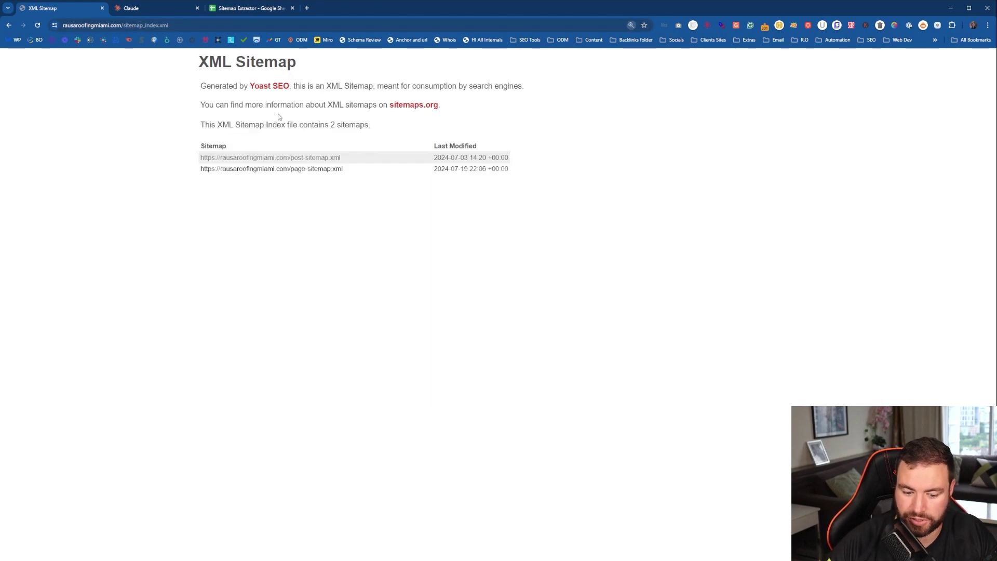
{"action": "scroll", "coordinate": [279, 114], "scroll_direction": "up", "scroll_amount": 2}
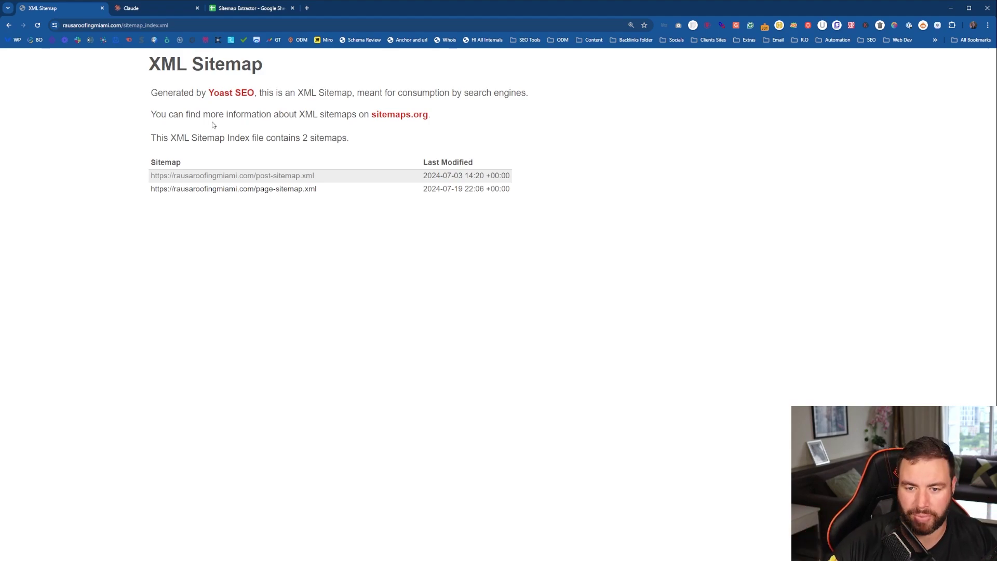
{"action": "left_click", "coordinate": [278, 179]}
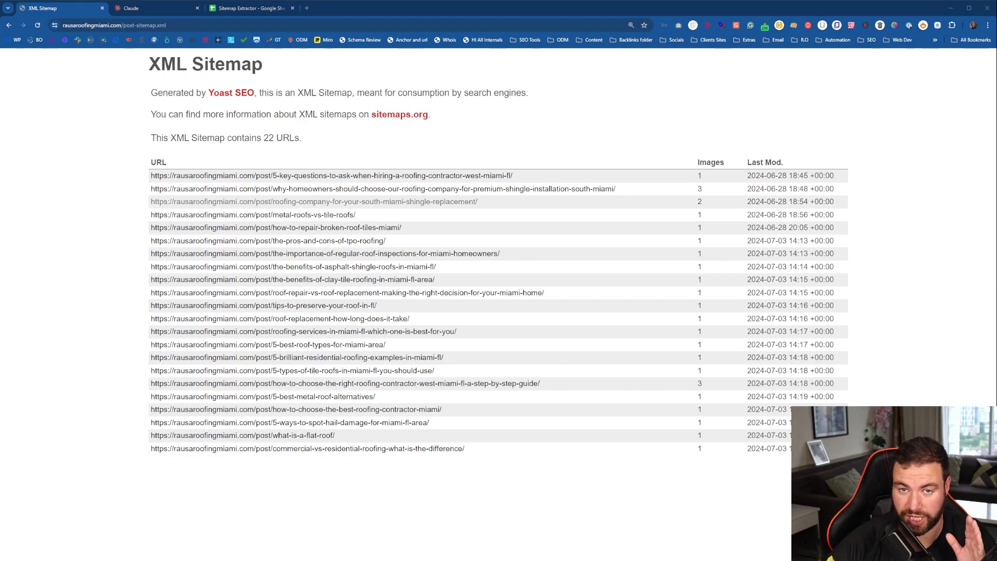
{"action": "key", "text": "alt+Tab"}
{"action": "key", "text": "ctrl+c"}
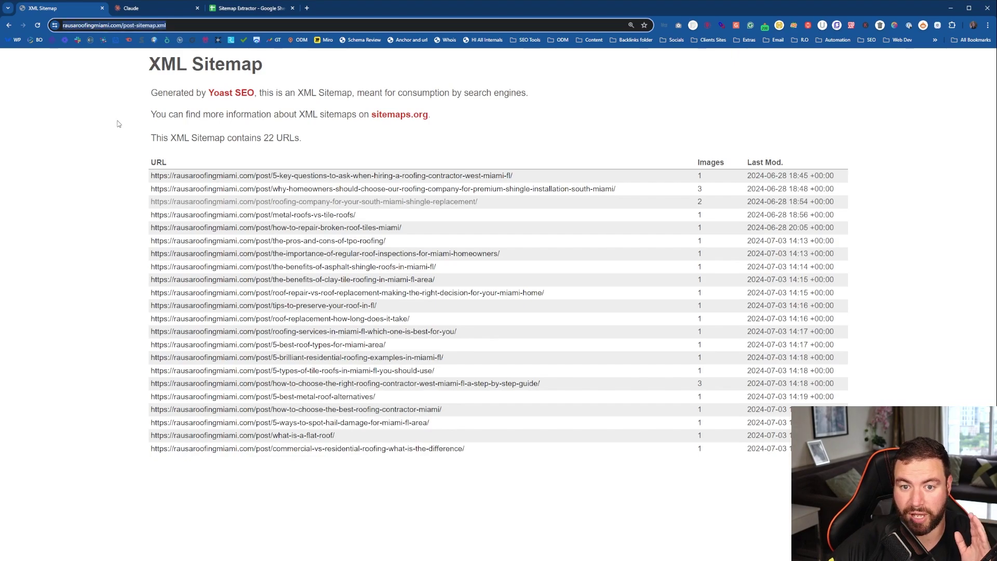
- Paste the post sitemap URL into cell A1 of the Sitemap Extractor sheet
{"action": "left_click", "coordinate": [242, 9]}
{"action": "scroll", "coordinate": [160, 184], "scroll_direction": "up", "scroll_amount": 2}
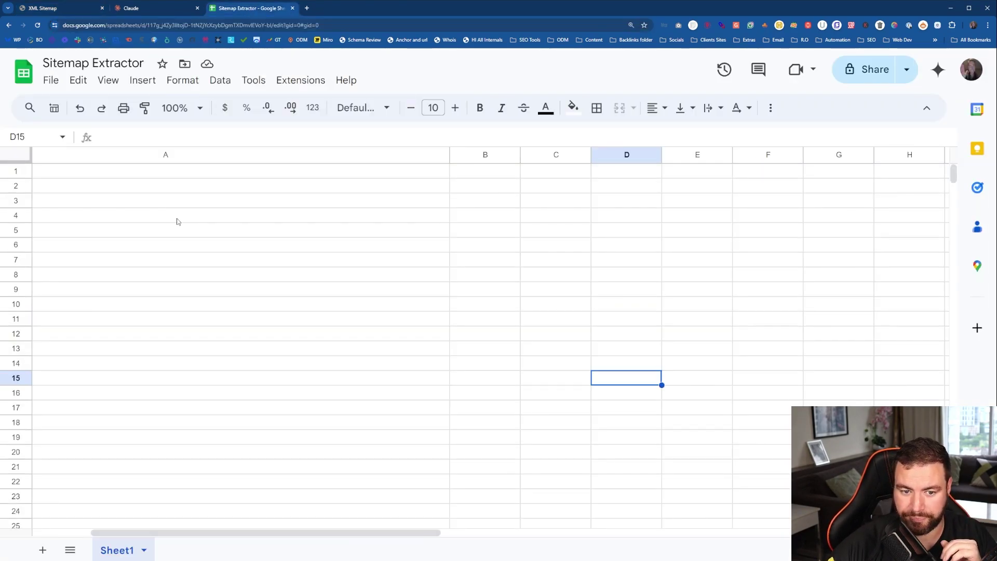
{"action": "left_click", "coordinate": [160, 175]}
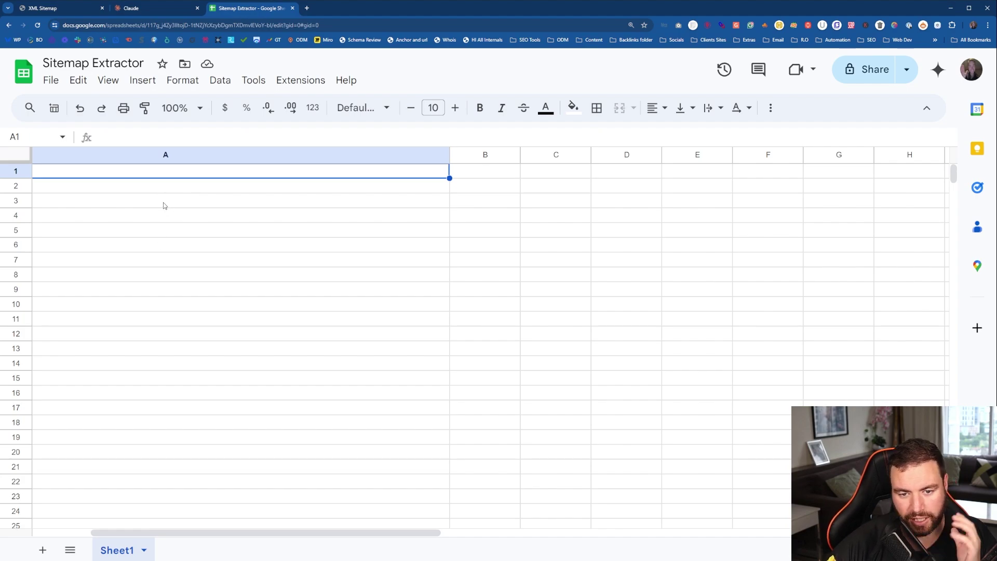
{"action": "key", "text": "ctrl+v"}
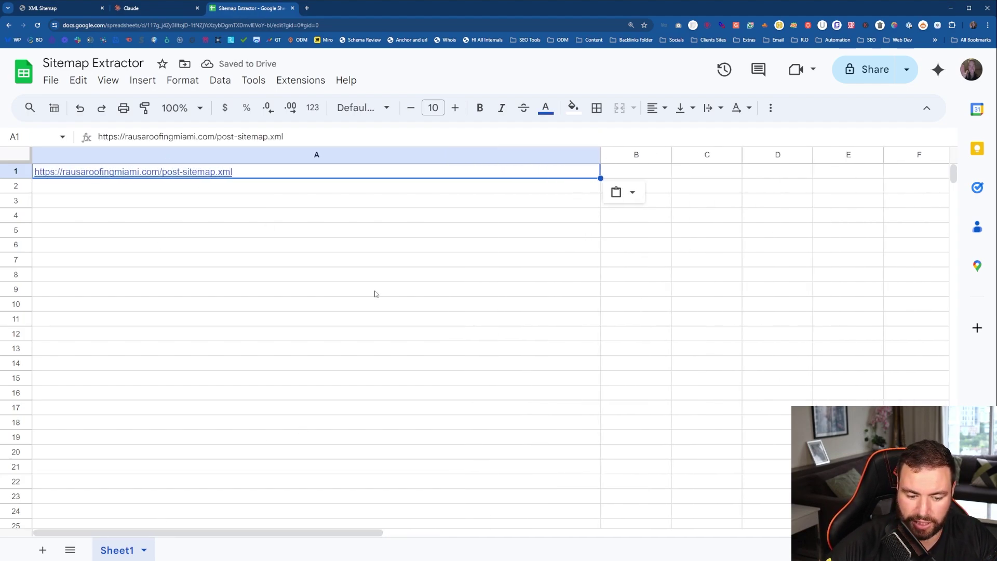
- Select empty cell A4 and run the scrapeSitemap macro from Extensions > Macros
{"action": "left_click", "coordinate": [344, 217]}
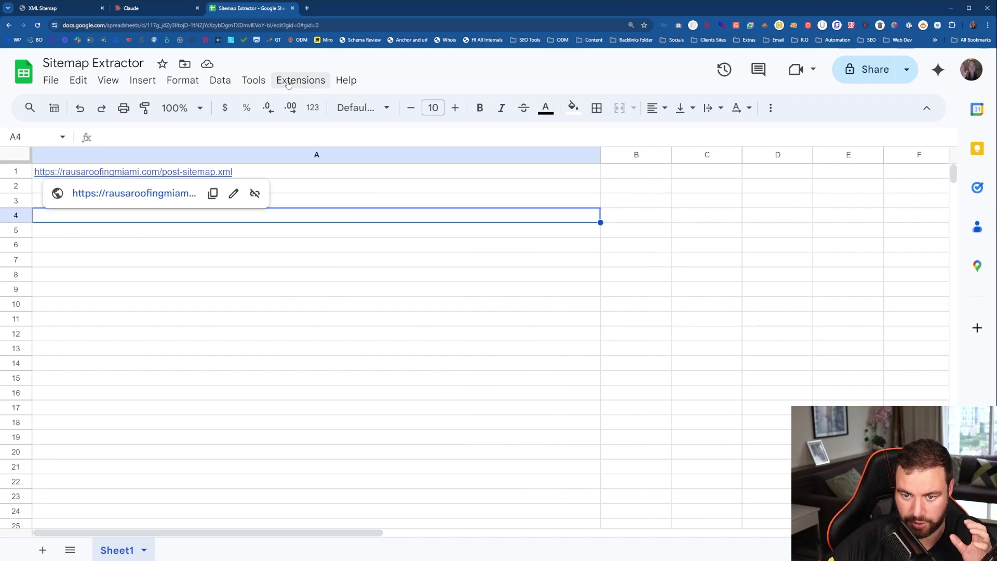
{"action": "left_click", "coordinate": [310, 80]}
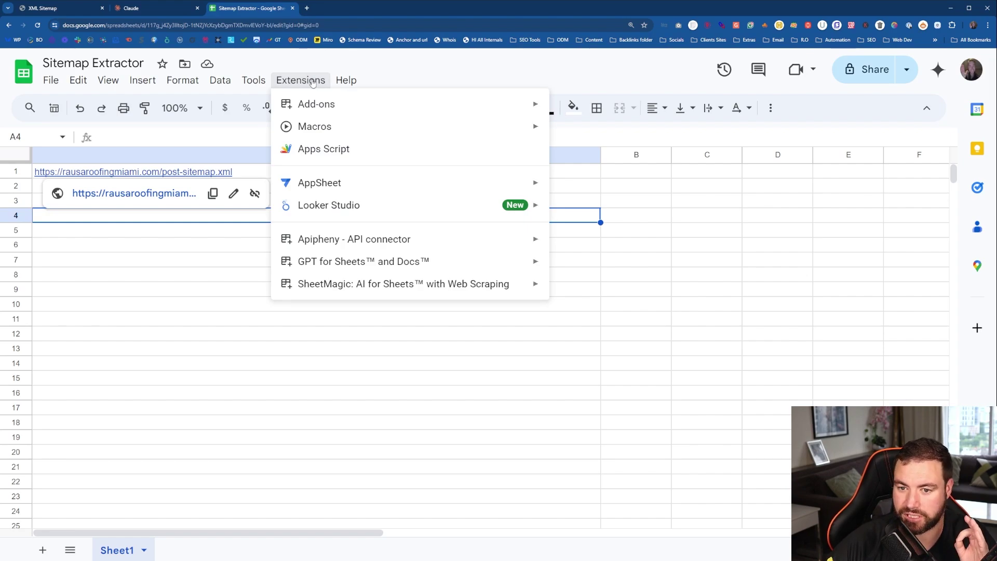
{"action": "mouse_move", "coordinate": [414, 134]}
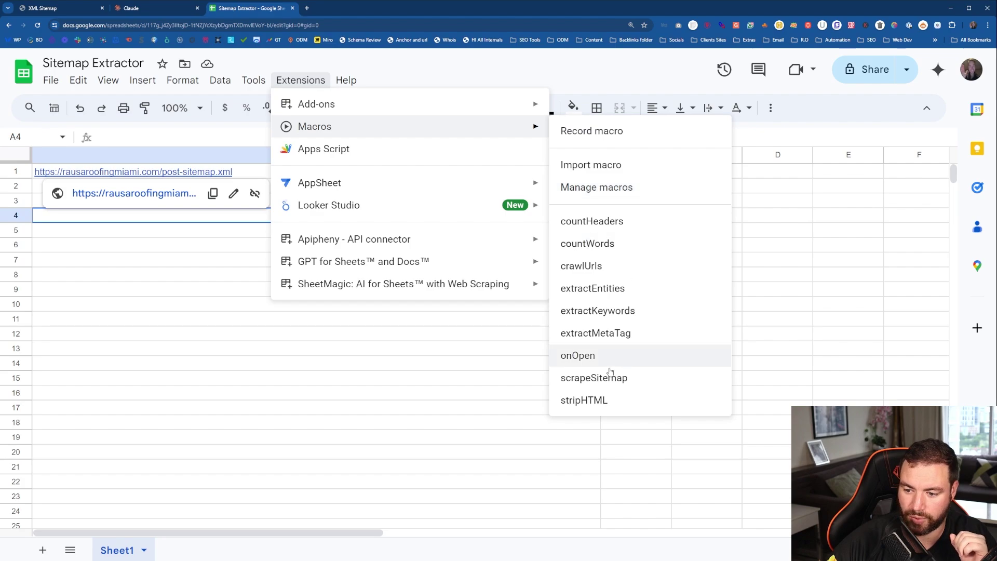
{"action": "left_click", "coordinate": [603, 384]}
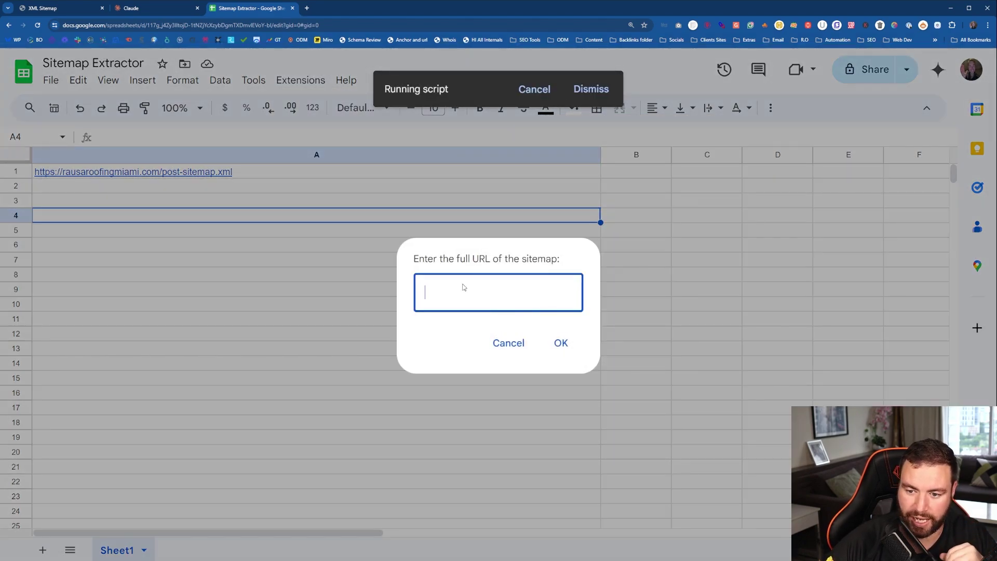
- Give the script the post sitemap URL and accept the '22 URLs found' notice
{"action": "key", "text": "ctrl+v"}
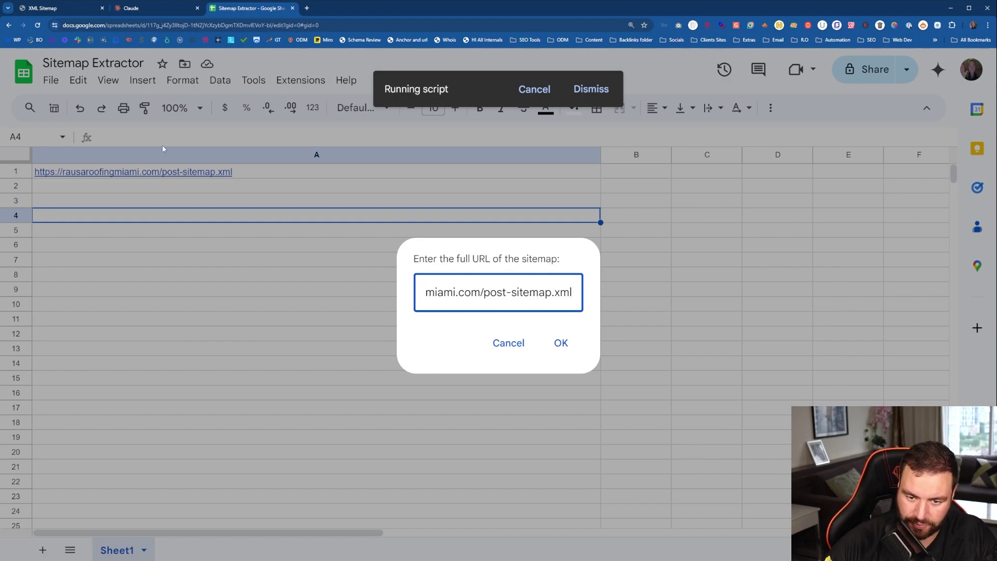
{"action": "left_click", "coordinate": [566, 348]}
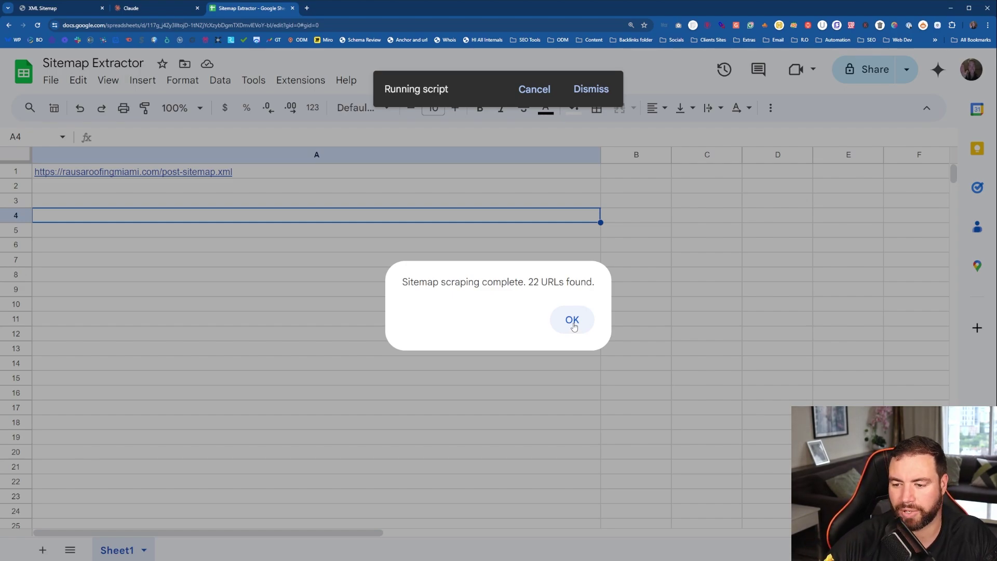
{"action": "left_click", "coordinate": [573, 322]}
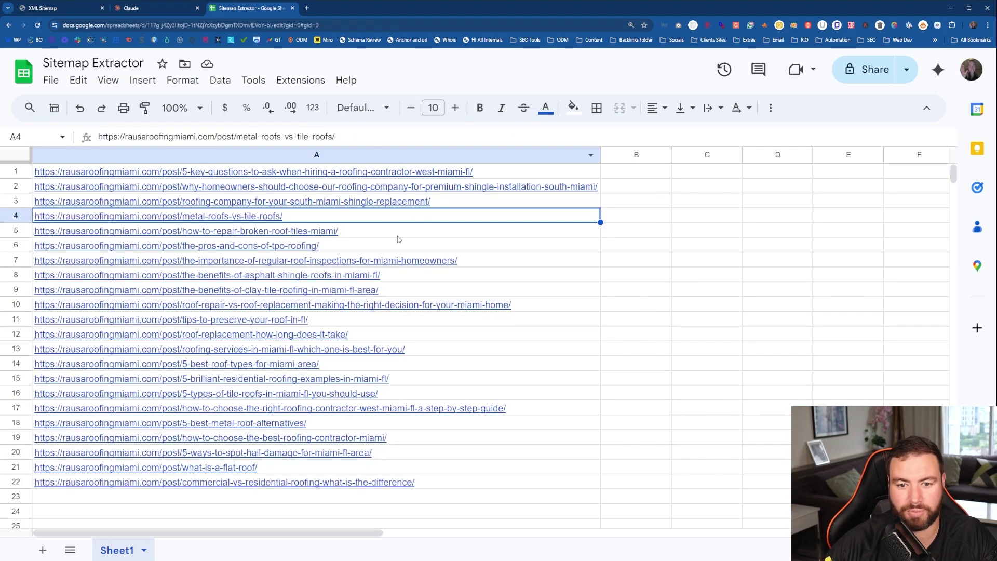
- Bring up the Extensions > Macros menu listing the crawlUrls macro
{"action": "mouse_move", "coordinate": [226, 294]}
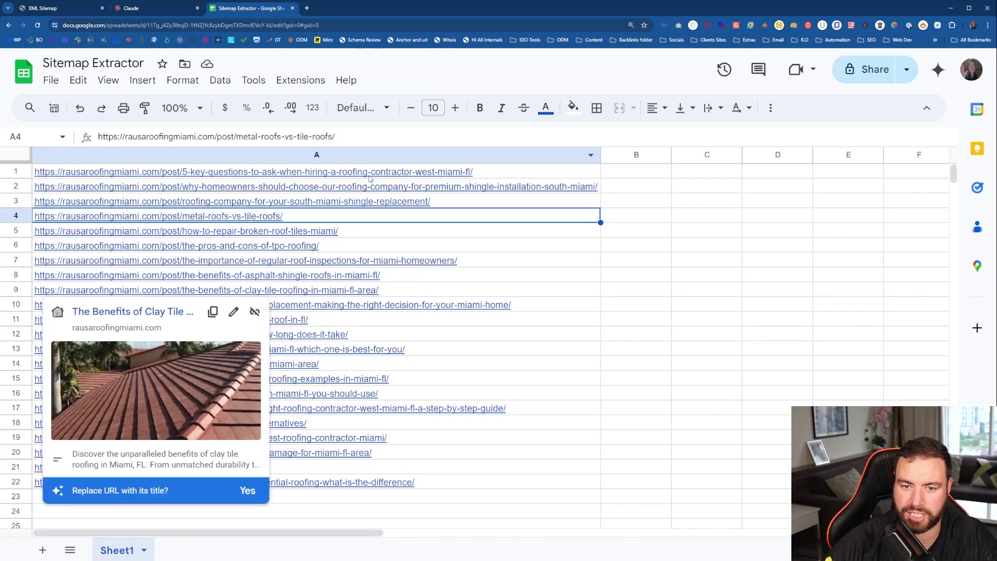
{"action": "mouse_move", "coordinate": [420, 267]}
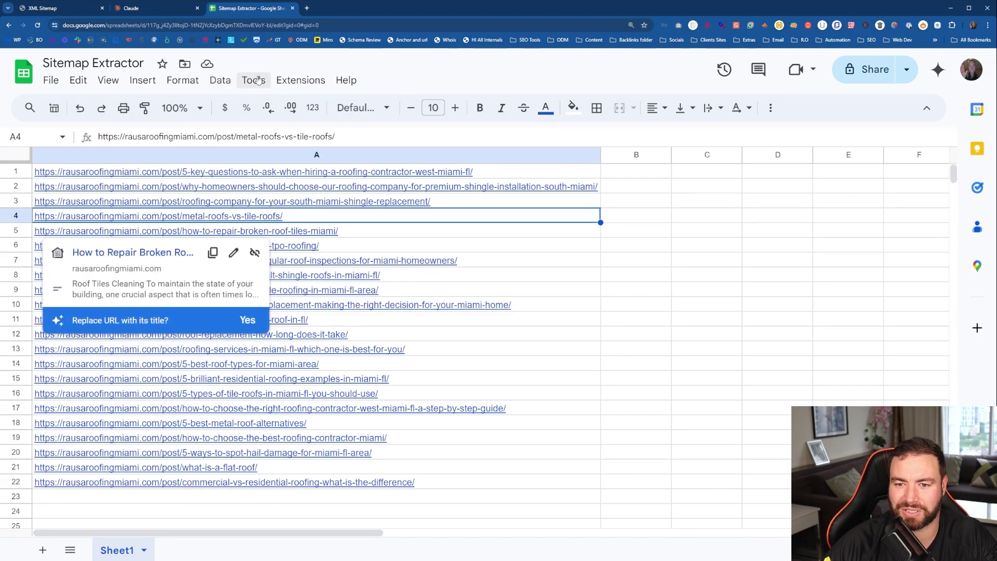
{"action": "left_click", "coordinate": [306, 83]}
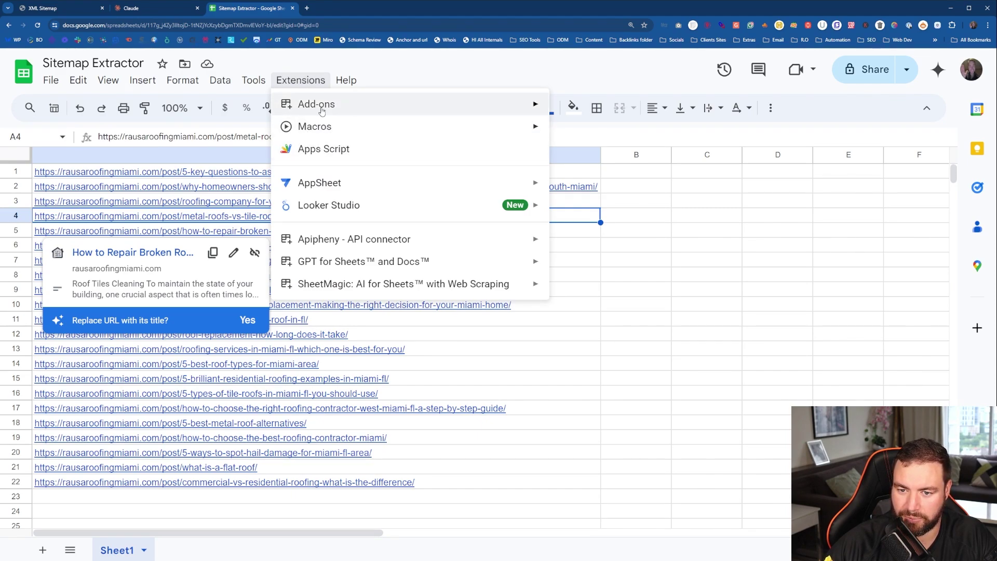
{"action": "mouse_move", "coordinate": [467, 133]}
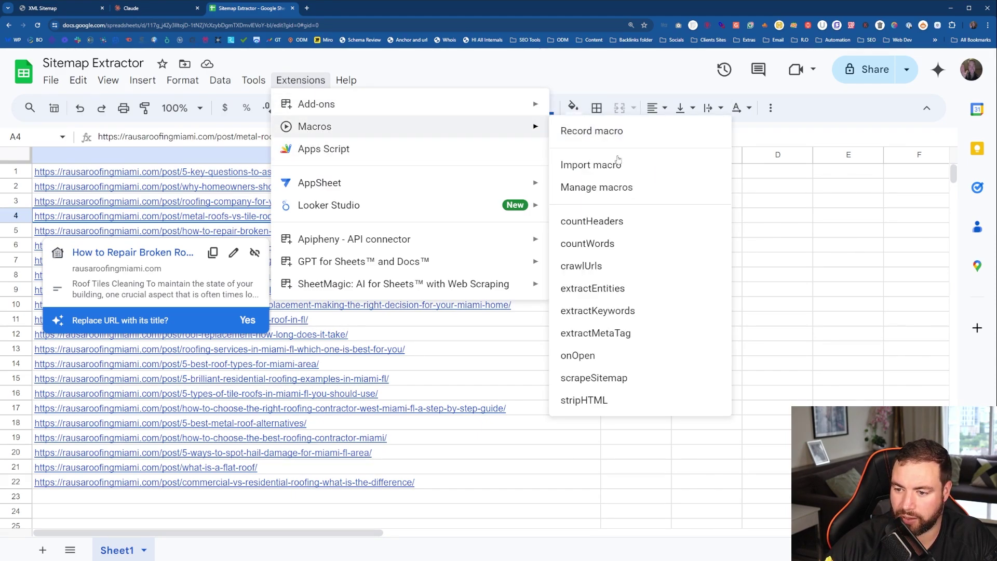
- Run crawlUrls on the 22 URLs and inspect the extracted keywords for the second post
{"action": "left_click", "coordinate": [626, 277]}
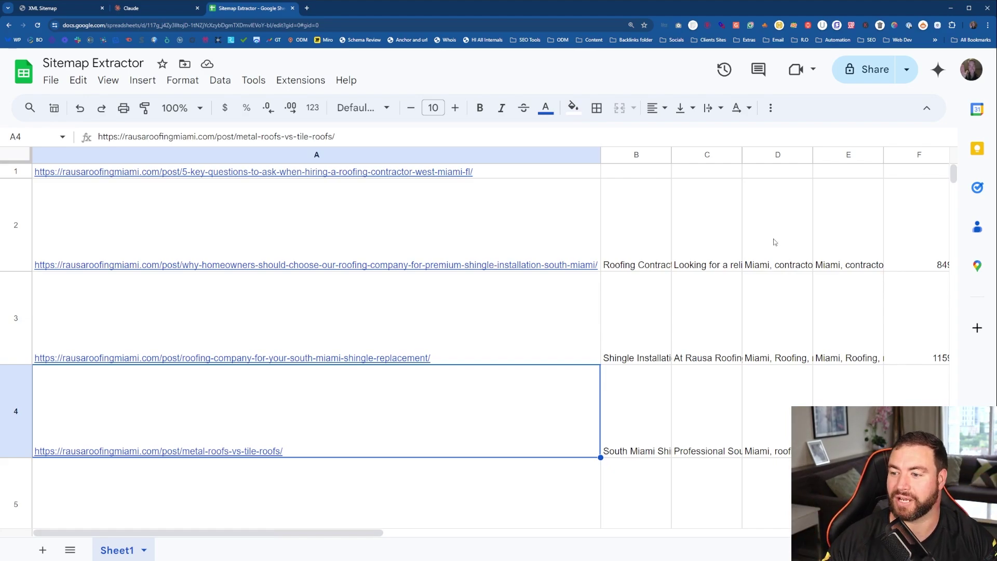
{"action": "left_click", "coordinate": [826, 224]}
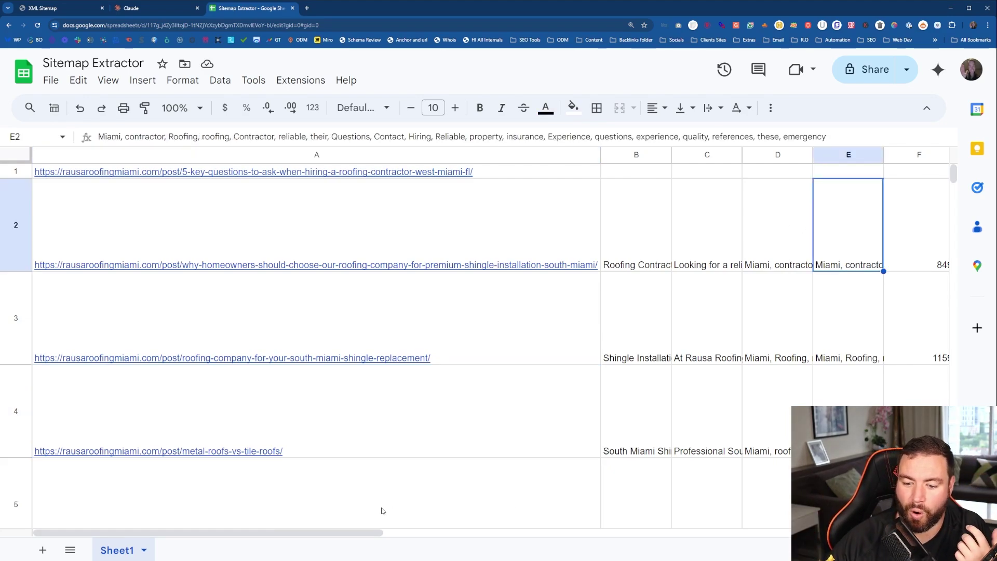
{"action": "left_click_drag", "start_coordinate": [376, 532], "coordinate": [534, 532]}
- Check the F2 and G2 counts and copy the SEO content prompt from H2
{"action": "left_click", "coordinate": [533, 223]}
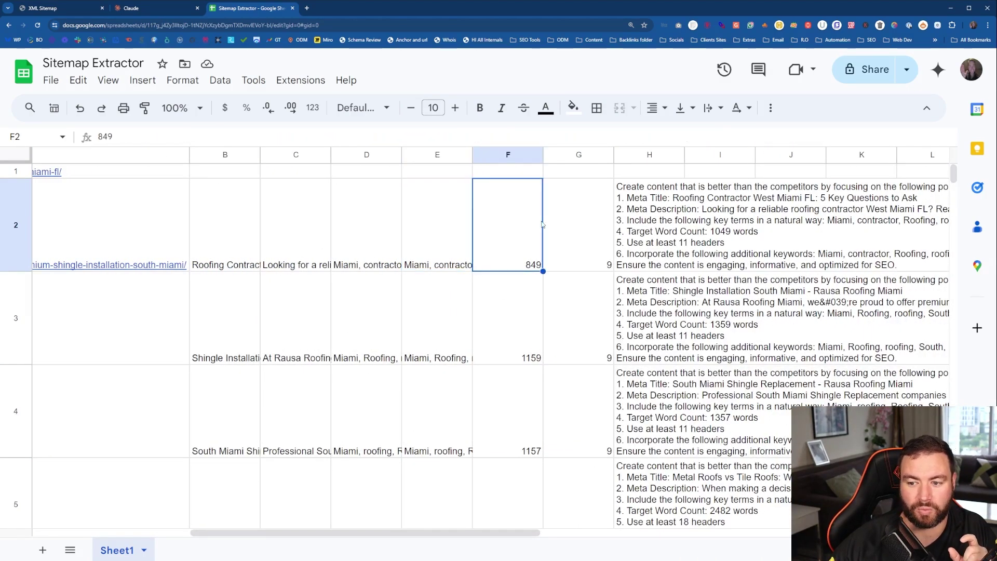
{"action": "left_click", "coordinate": [558, 225]}
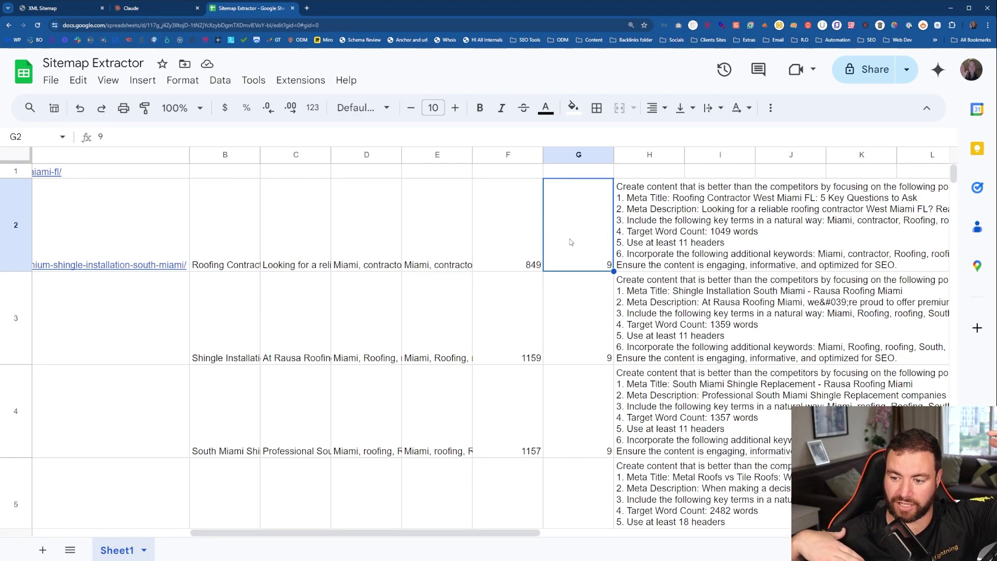
{"action": "left_click", "coordinate": [640, 222]}
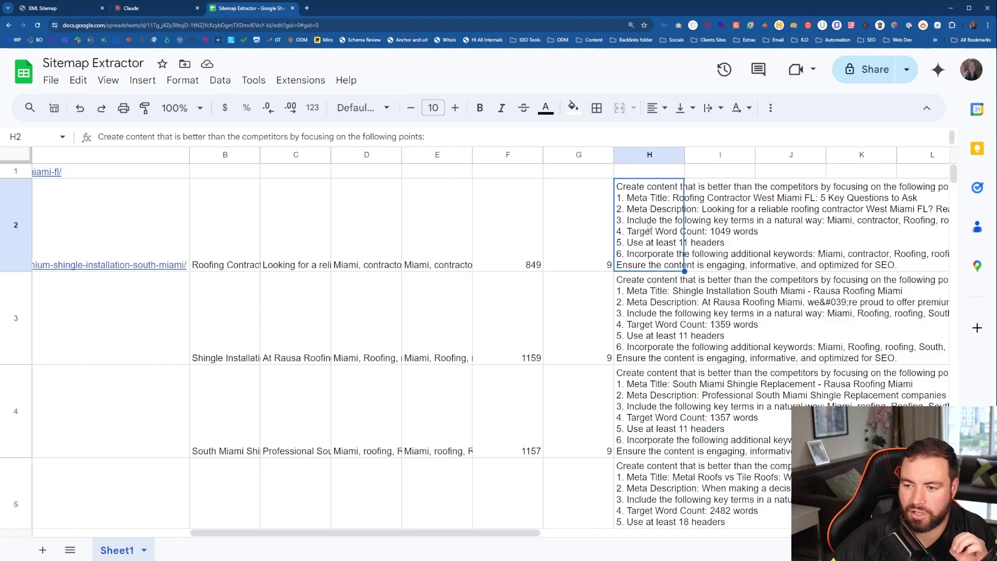
{"action": "key", "text": "ctrl+c"}
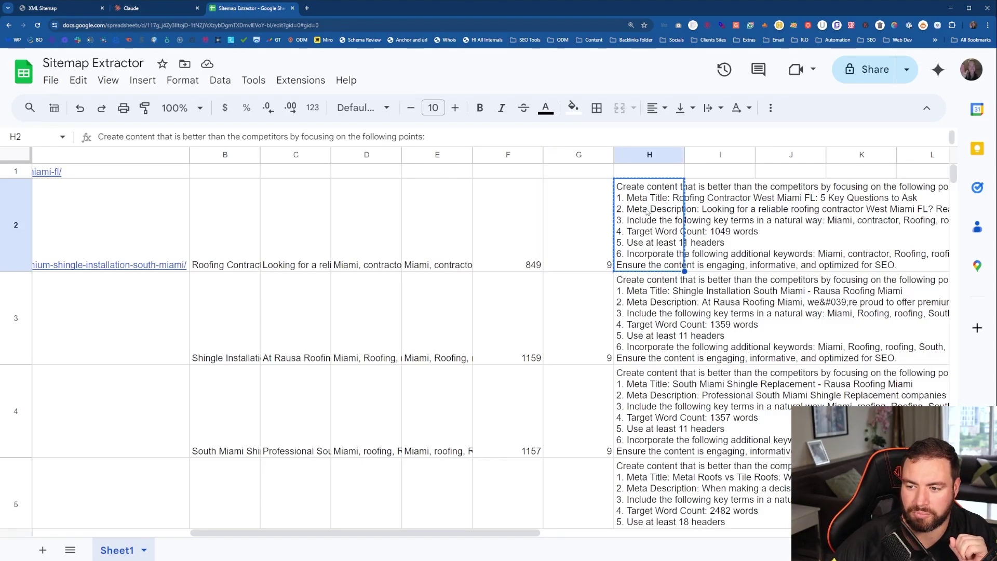
- Send the copied SEO prompt to Claude and read the generated West Miami roofing article
{"action": "left_click", "coordinate": [132, 7]}
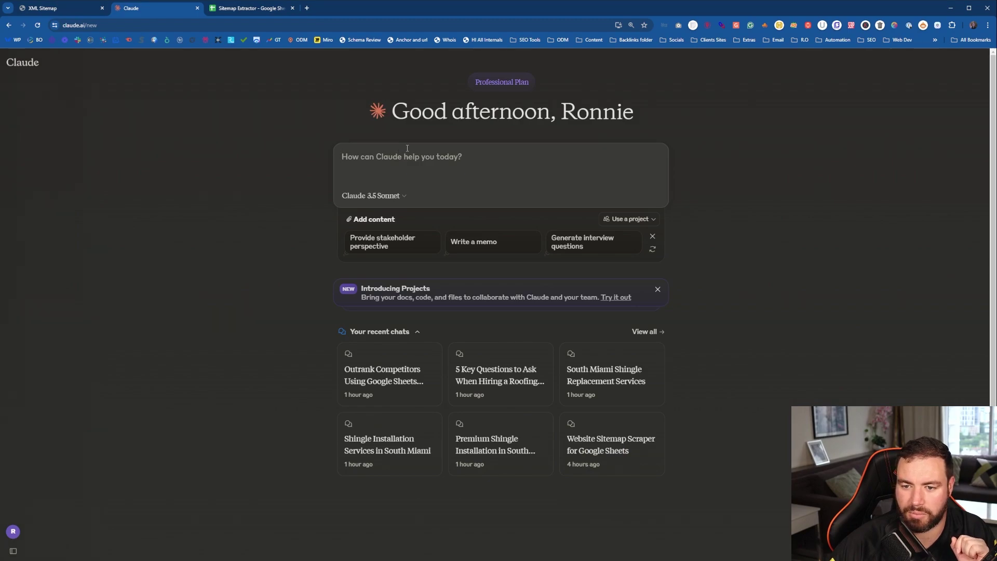
{"action": "key", "text": "ctrl+v"}
{"action": "key", "text": "Return"}
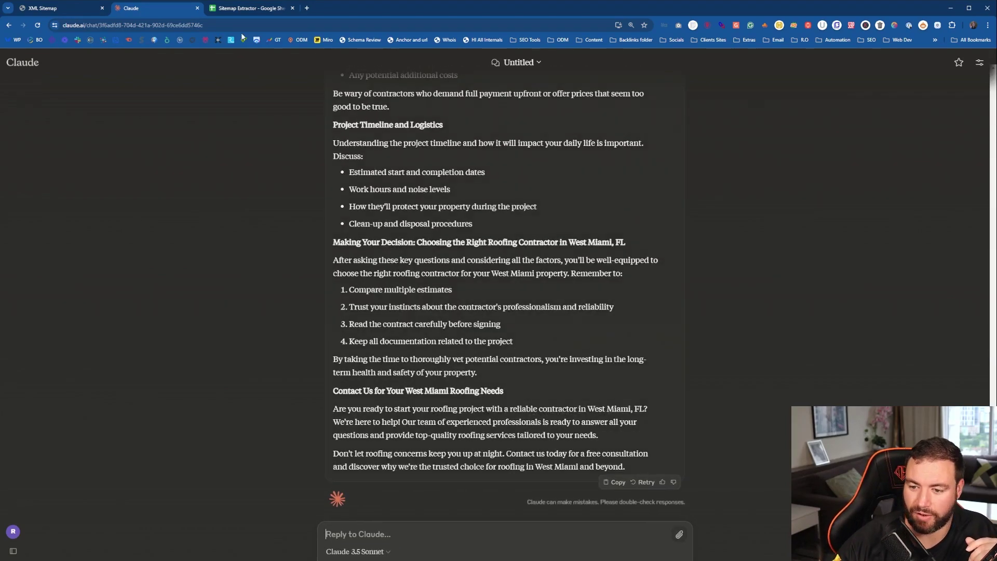
{"action": "scroll", "coordinate": [431, 370], "scroll_direction": "up", "scroll_amount": 15}
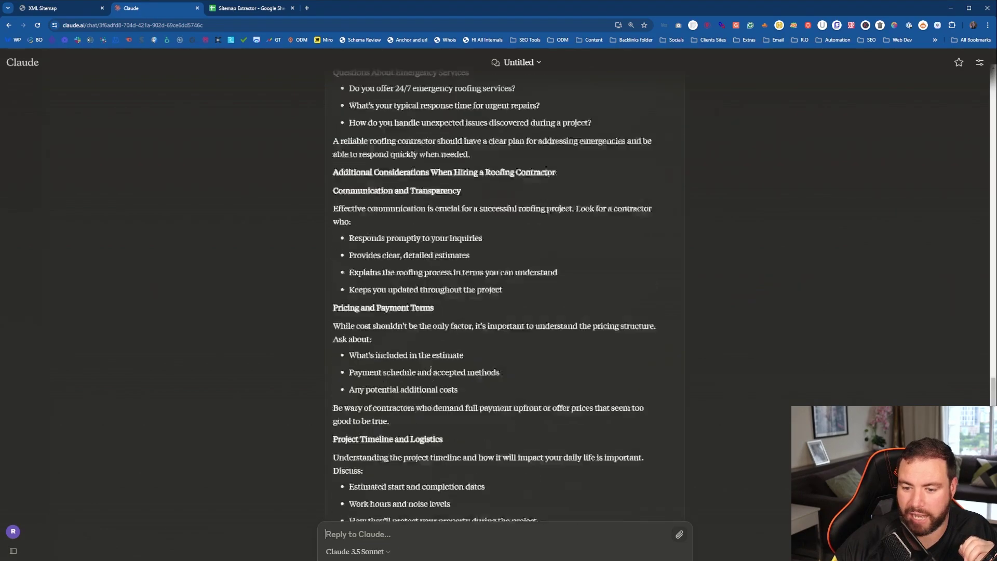
{"action": "scroll", "coordinate": [417, 341], "scroll_direction": "up", "scroll_amount": 15}
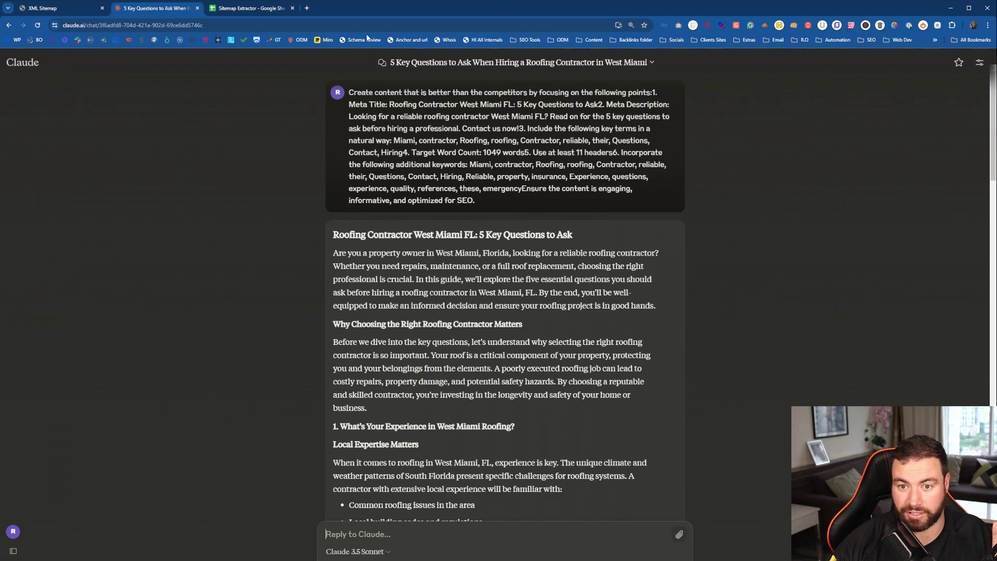
{"action": "left_click", "coordinate": [249, 8]}
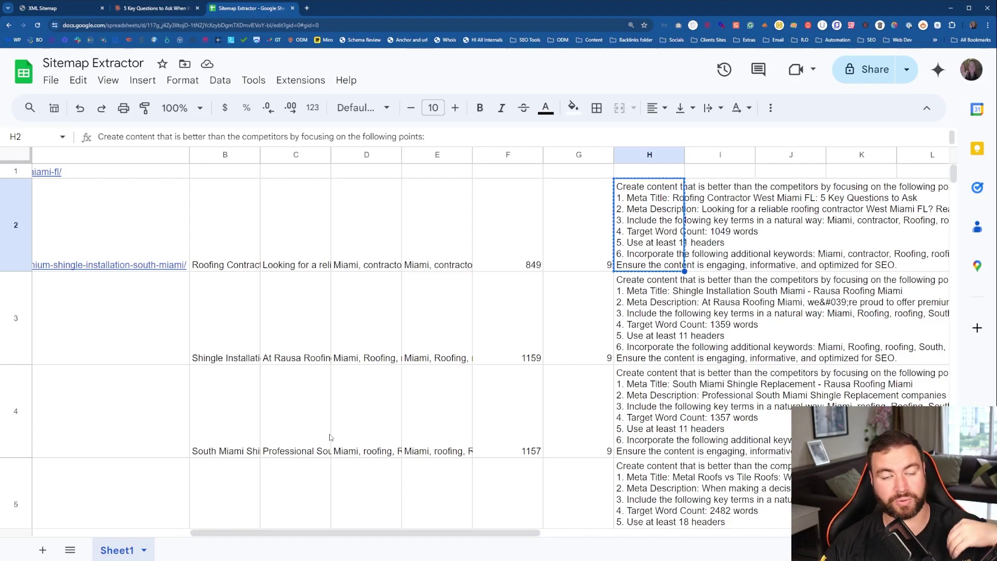
{"action": "mouse_move", "coordinate": [60, 240]}
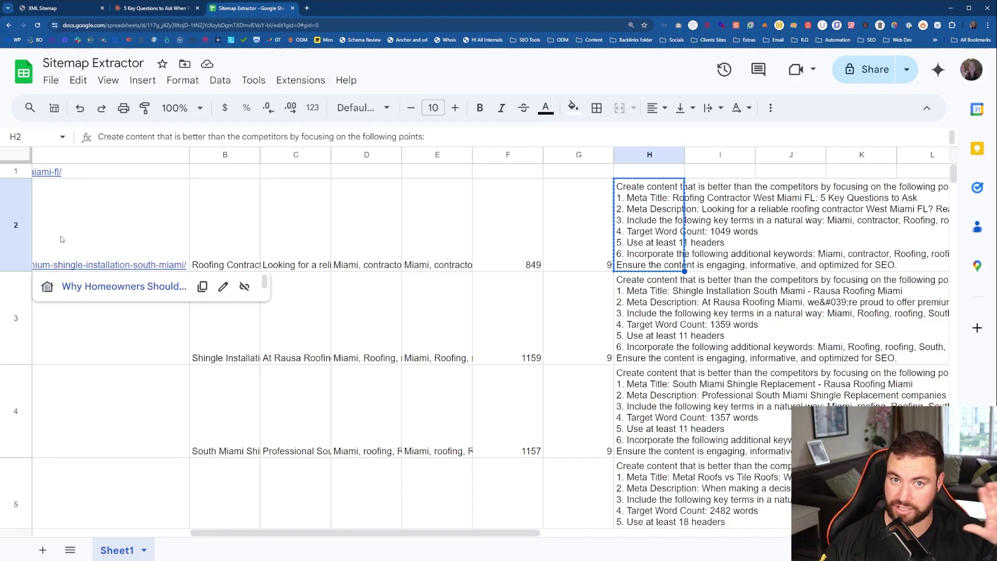